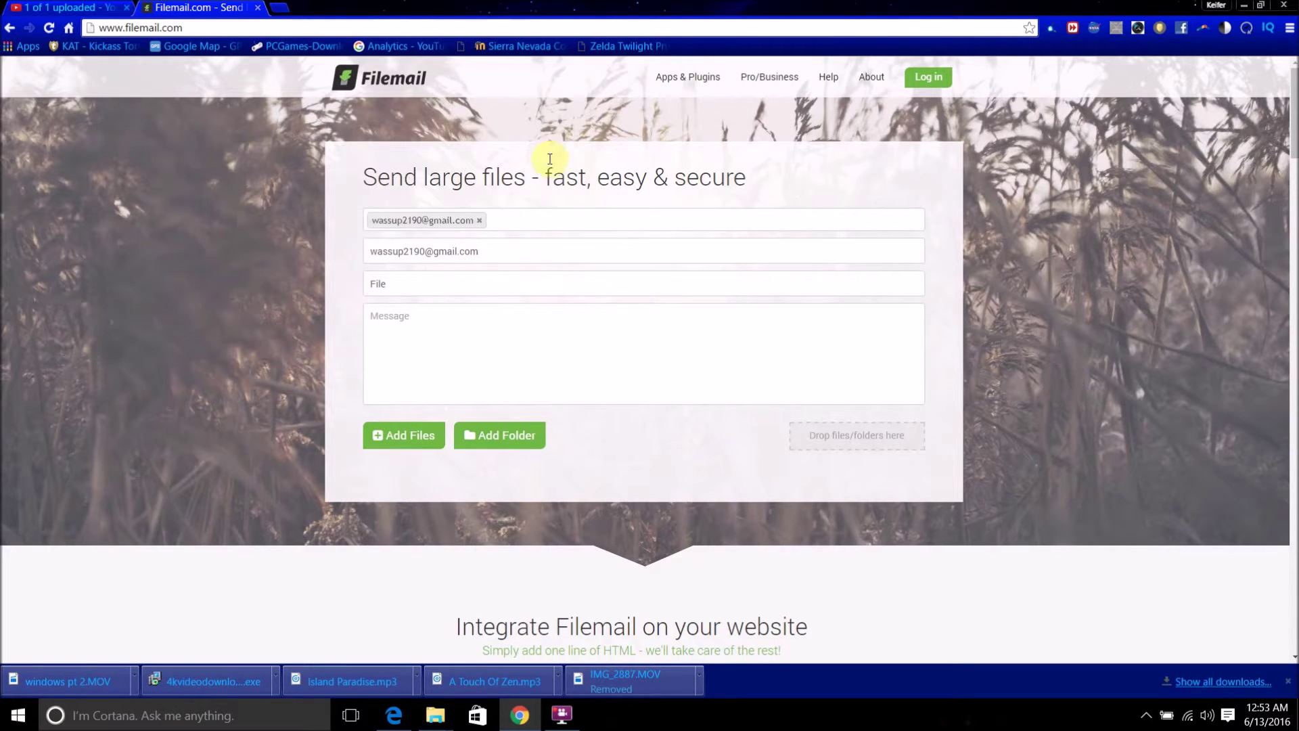
# Check the recipient, sender e-mail and File fields on the Filemail form.
pyautogui.click(499, 213)
pyautogui.moveTo(376, 246); pyautogui.dragTo(465, 246)
pyautogui.click(463, 247)
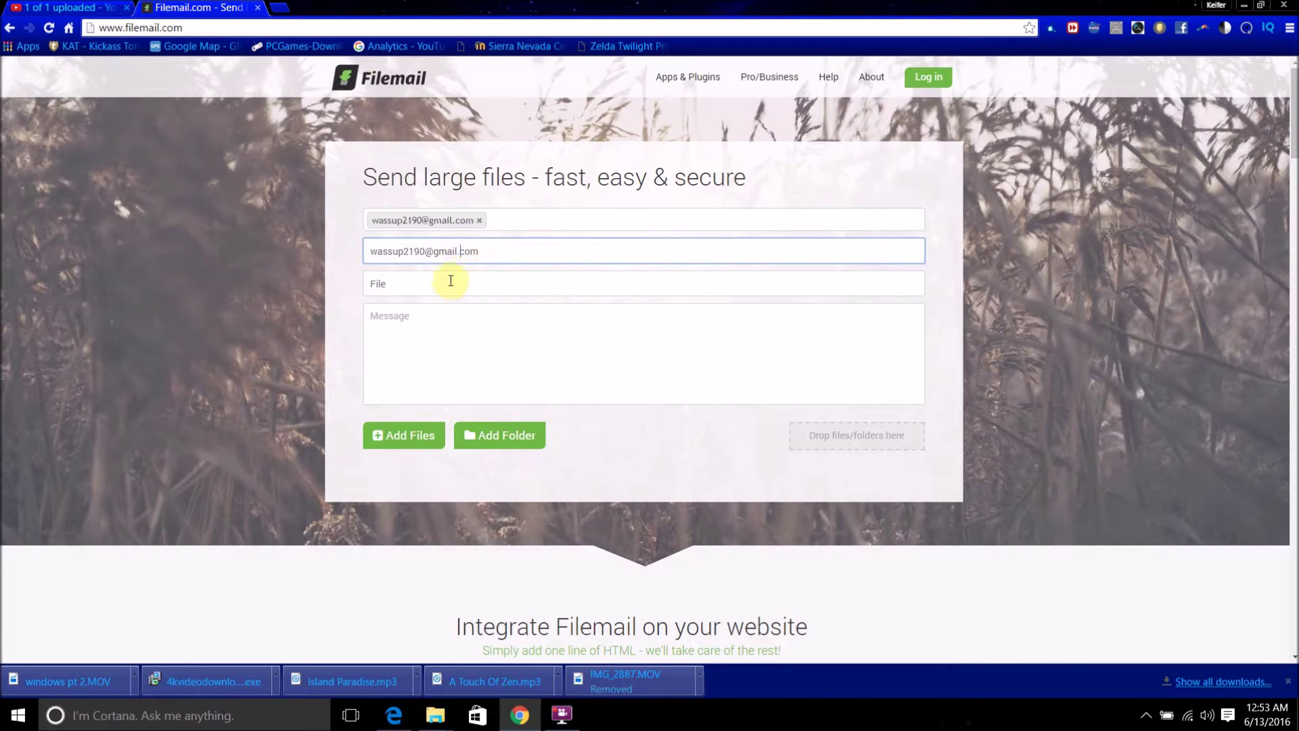
pyautogui.moveTo(449, 281); pyautogui.dragTo(352, 279)
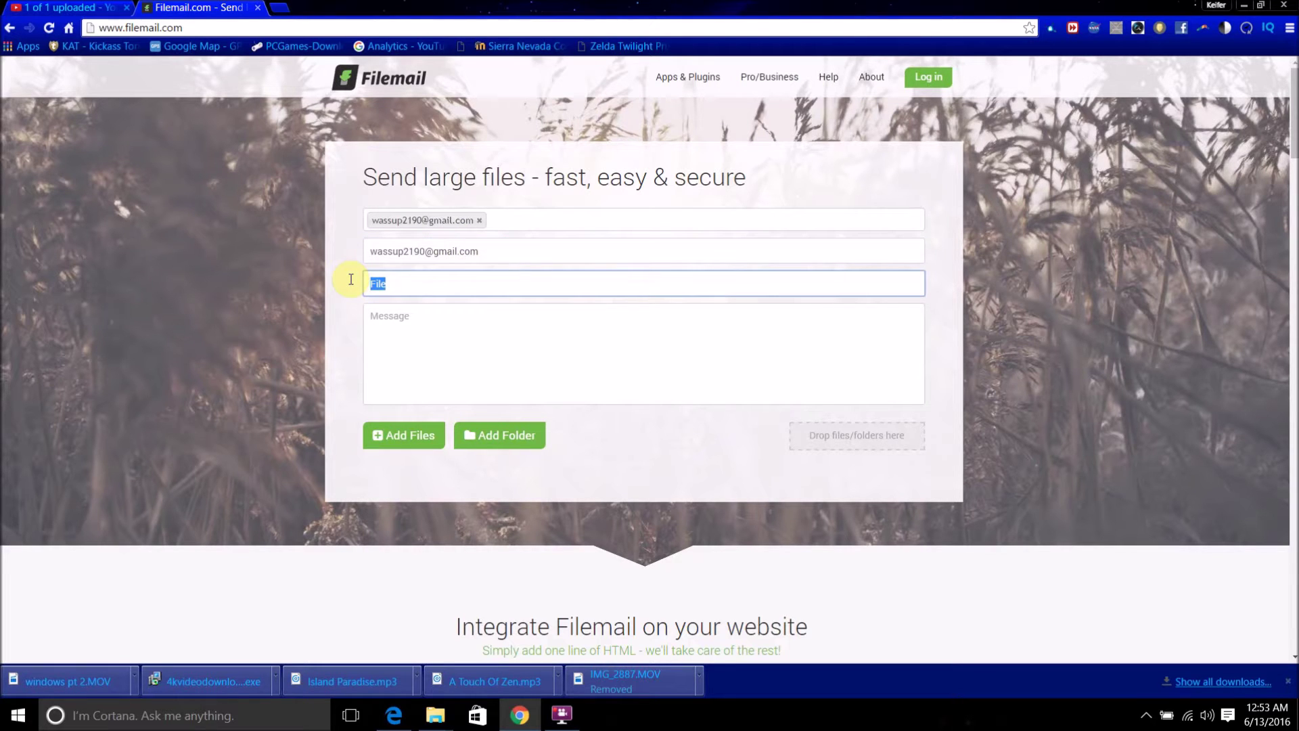
# Type a short greeting from the sender into the Message box, then choose files to add.
pyautogui.click(435, 310)
pyautogui.click(412, 285)
pyautogui.click(419, 328)
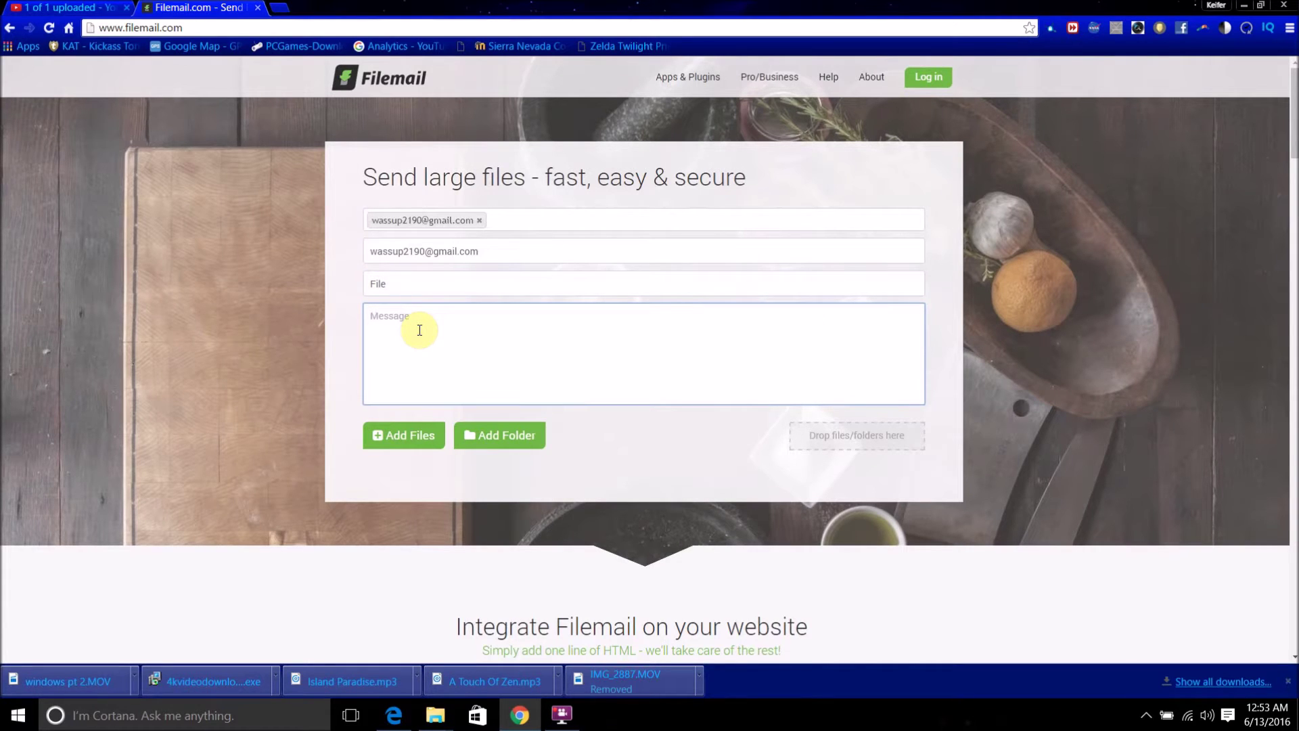
pyautogui.write('Hi this is wassup2190')
pyautogui.click(431, 442)
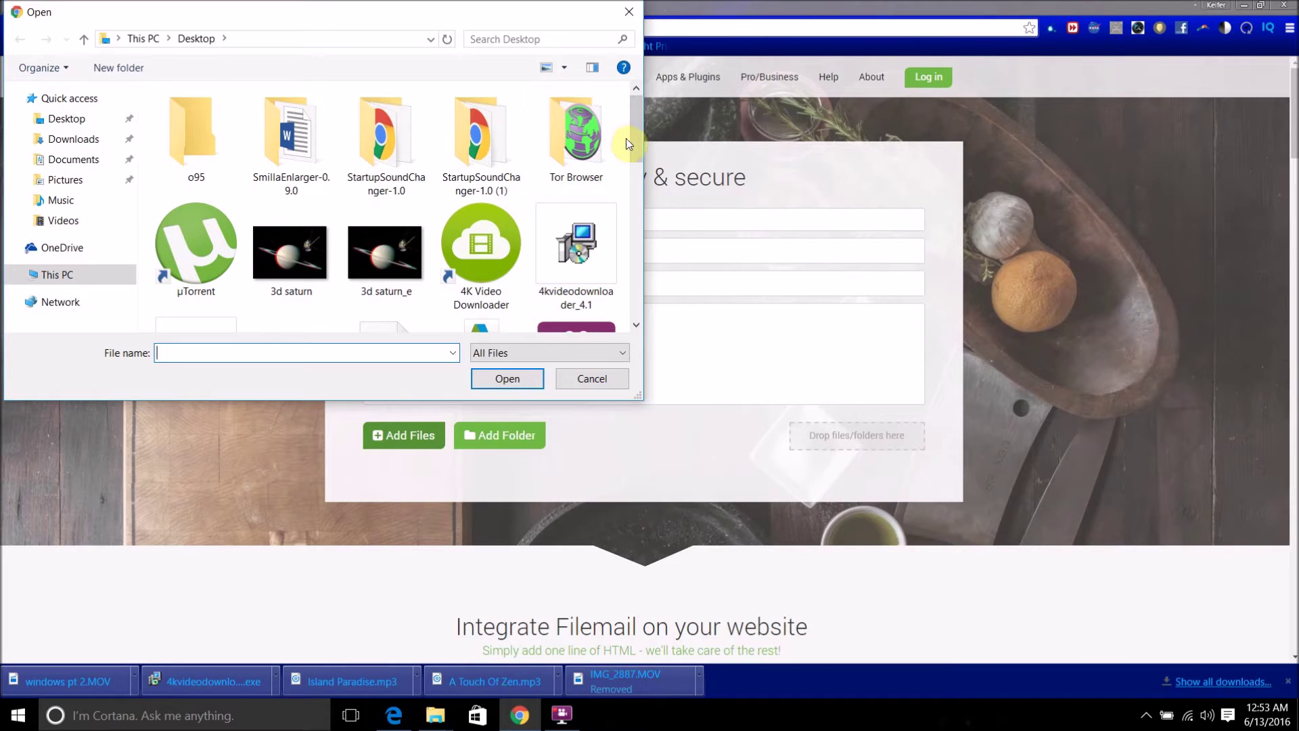
# Add Autodesk_Maya_2016_EN_JP_ZH_Windows_dlm.sfx.exe (1.03 GB) from the Desktop and press Send.
pyautogui.moveTo(642, 148); pyautogui.dragTo(646, 186)
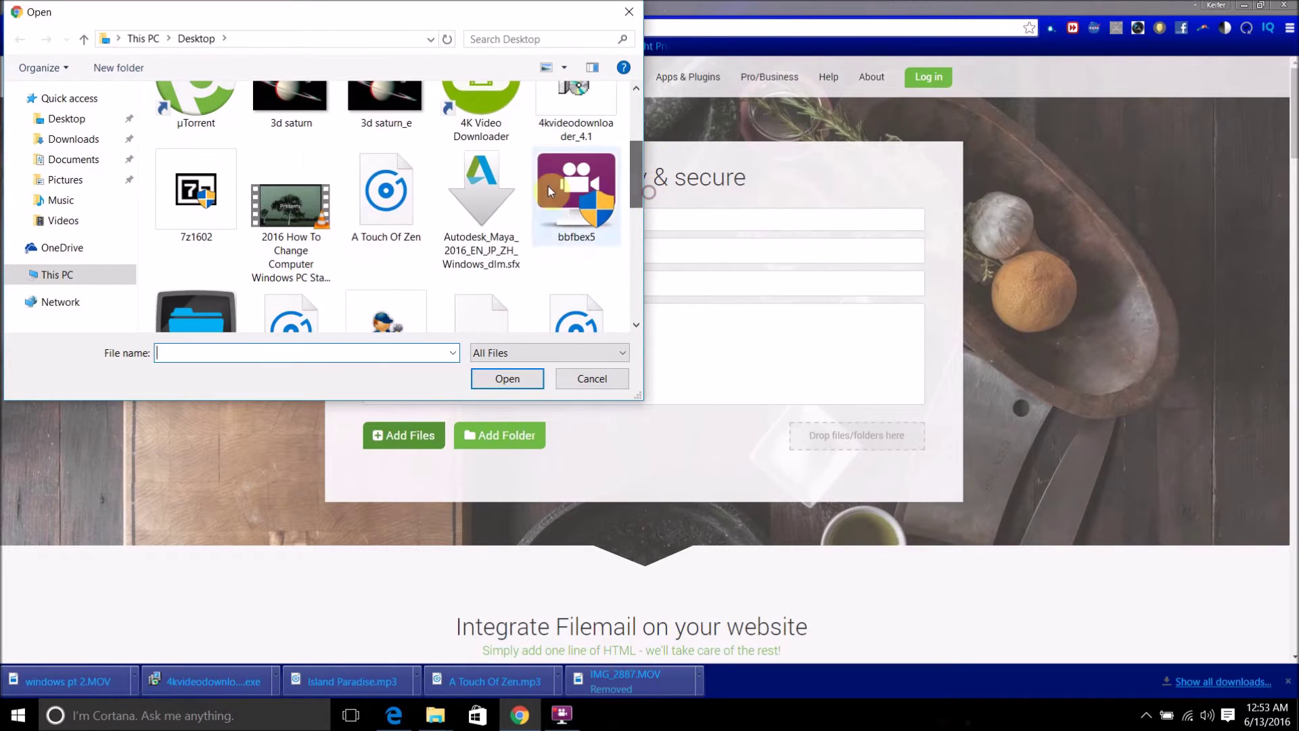
pyautogui.click(513, 212)
pyautogui.click(509, 378)
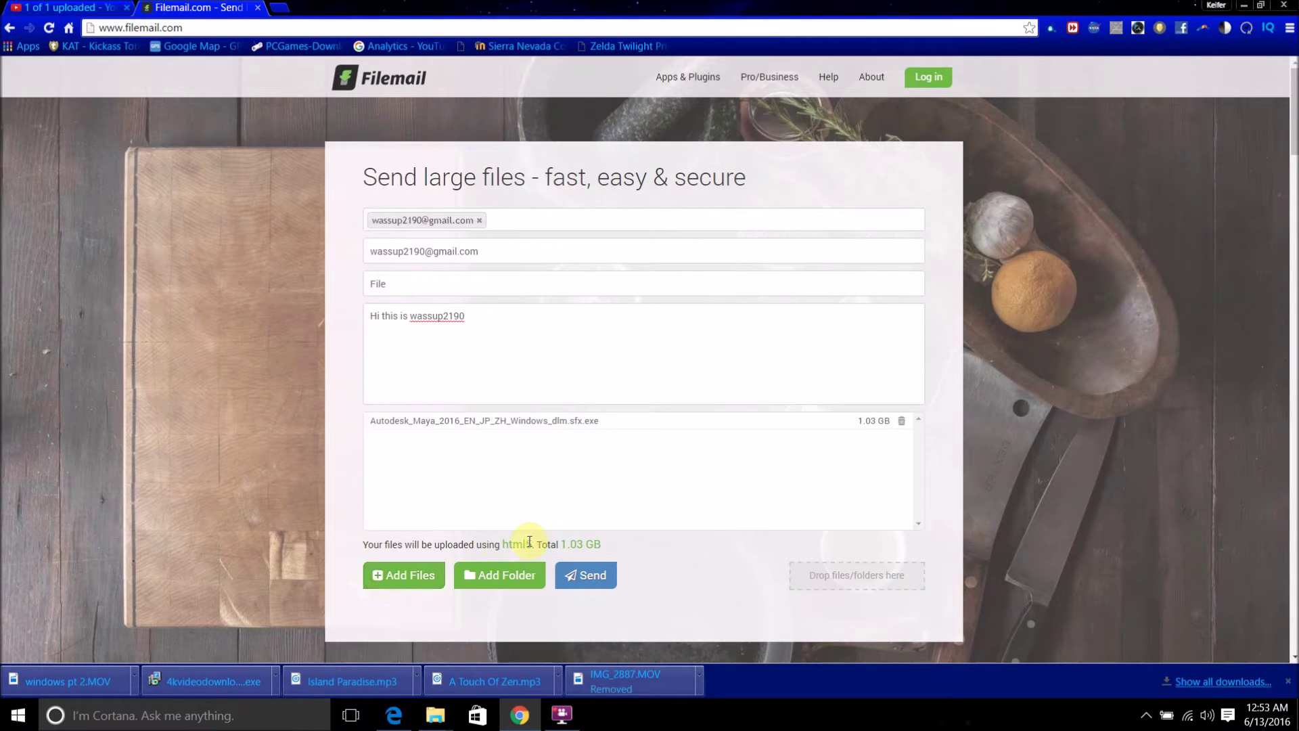
pyautogui.click(556, 580)
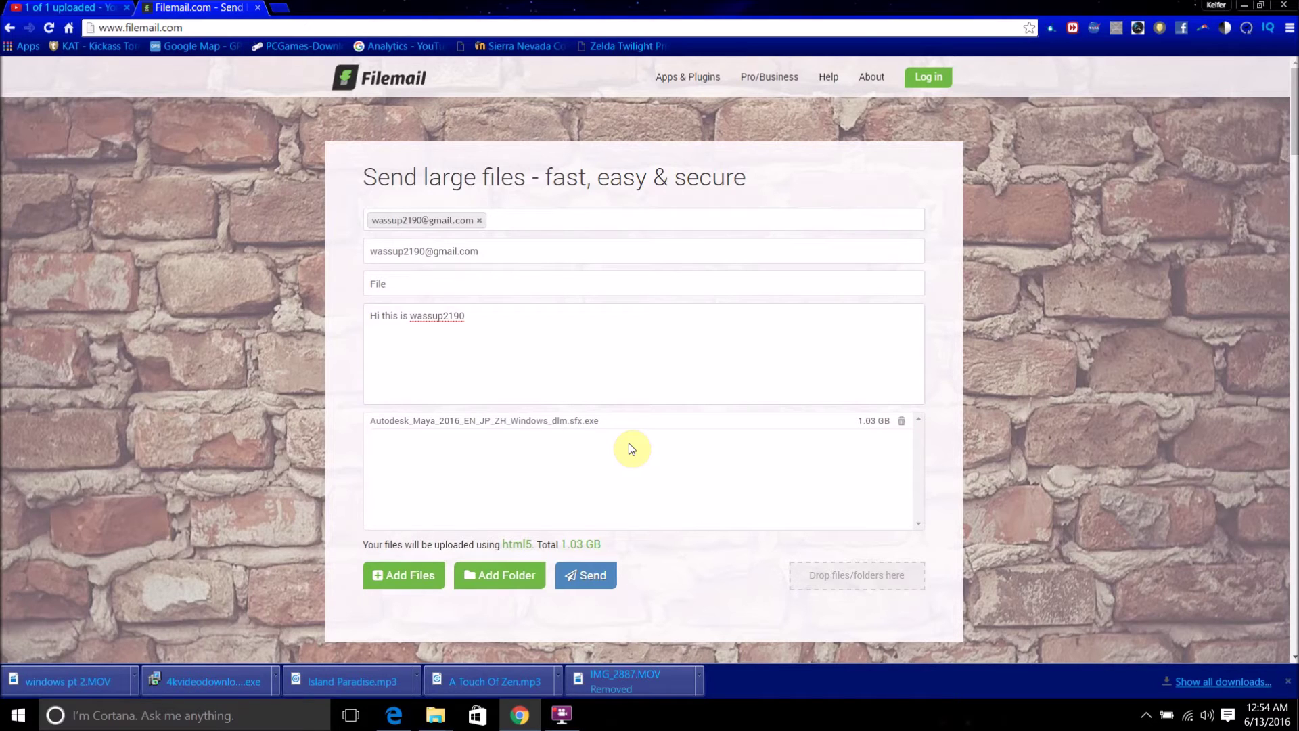
pyautogui.click(580, 568)
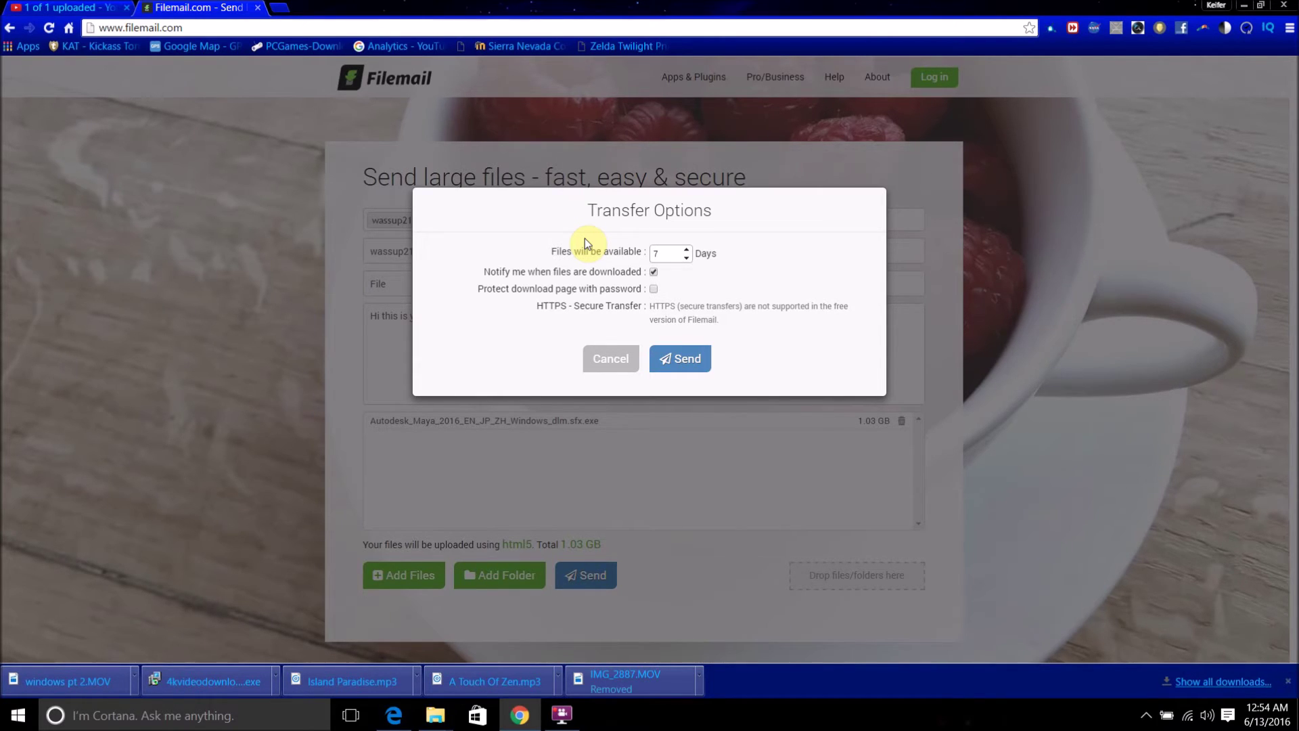
# Set file availability to 1 day, find password protection unavailable, and send the transfer.
pyautogui.moveTo(670, 254); pyautogui.dragTo(629, 249)
pyautogui.click(660, 291)
pyautogui.click(655, 291)
pyautogui.moveTo(655, 291); pyautogui.dragTo(692, 292)
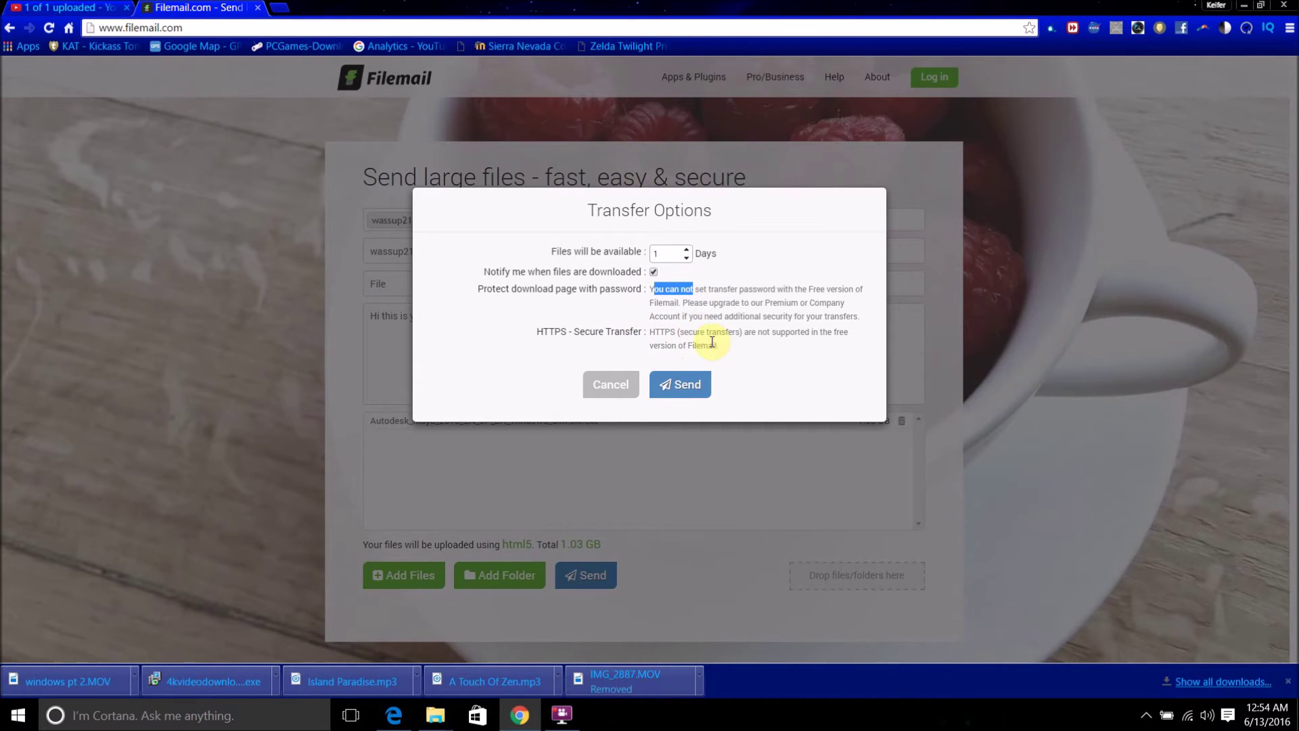
pyautogui.moveTo(729, 356); pyautogui.dragTo(659, 291)
pyautogui.click(659, 291)
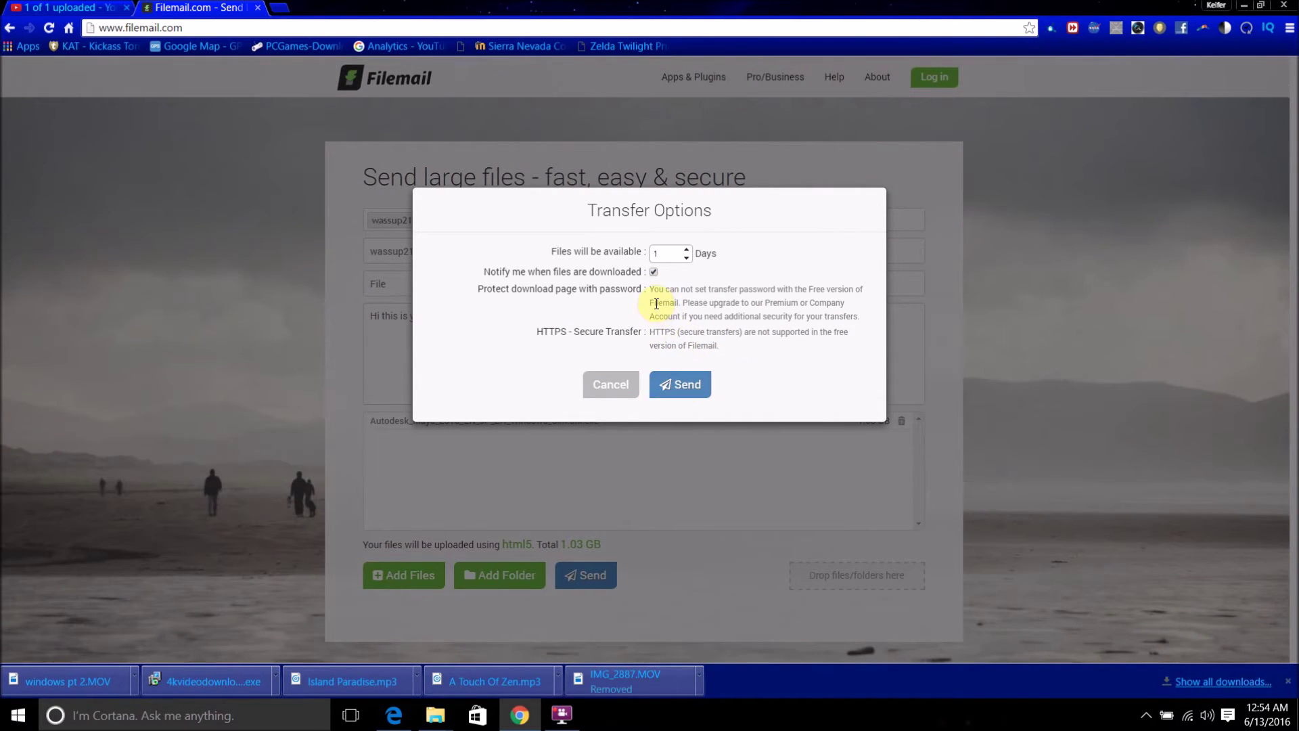
pyautogui.click(674, 390)
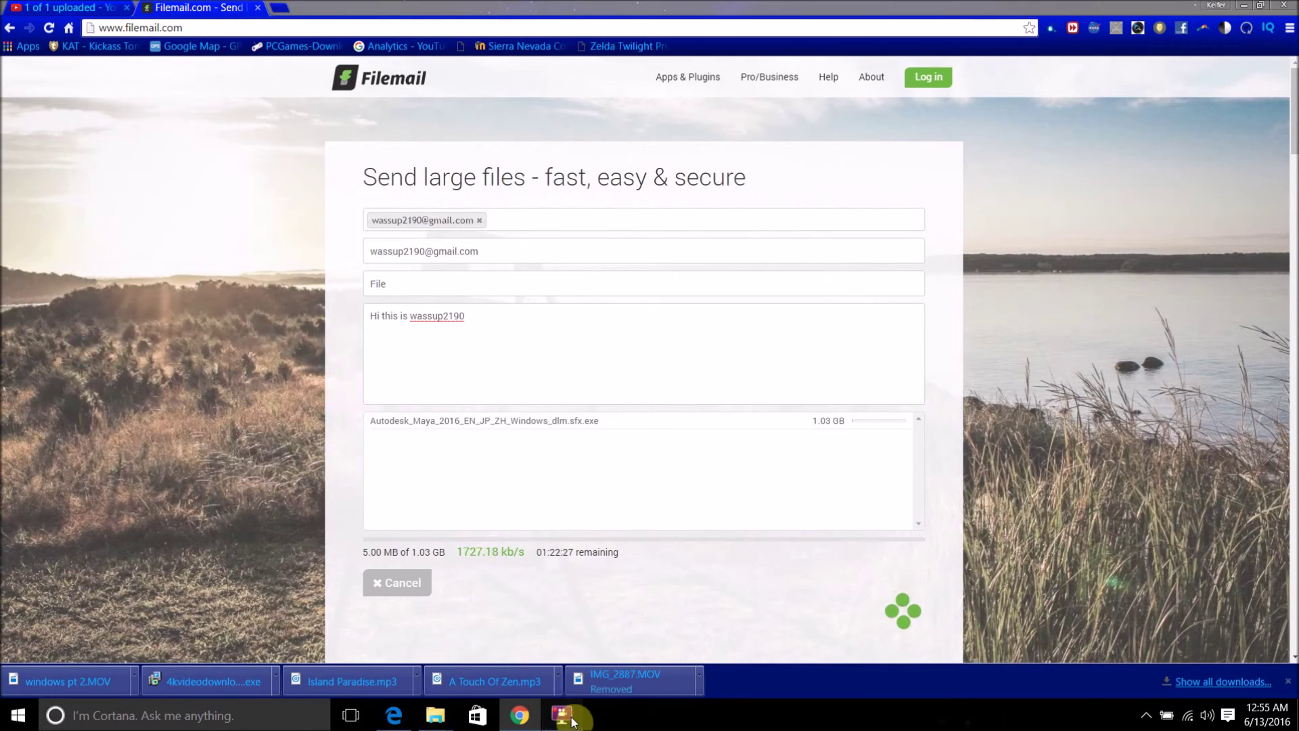
# Let the 1.03 GB upload run, reaching 5.83 MB at about 1793 kb/s.
pyautogui.click(567, 716)
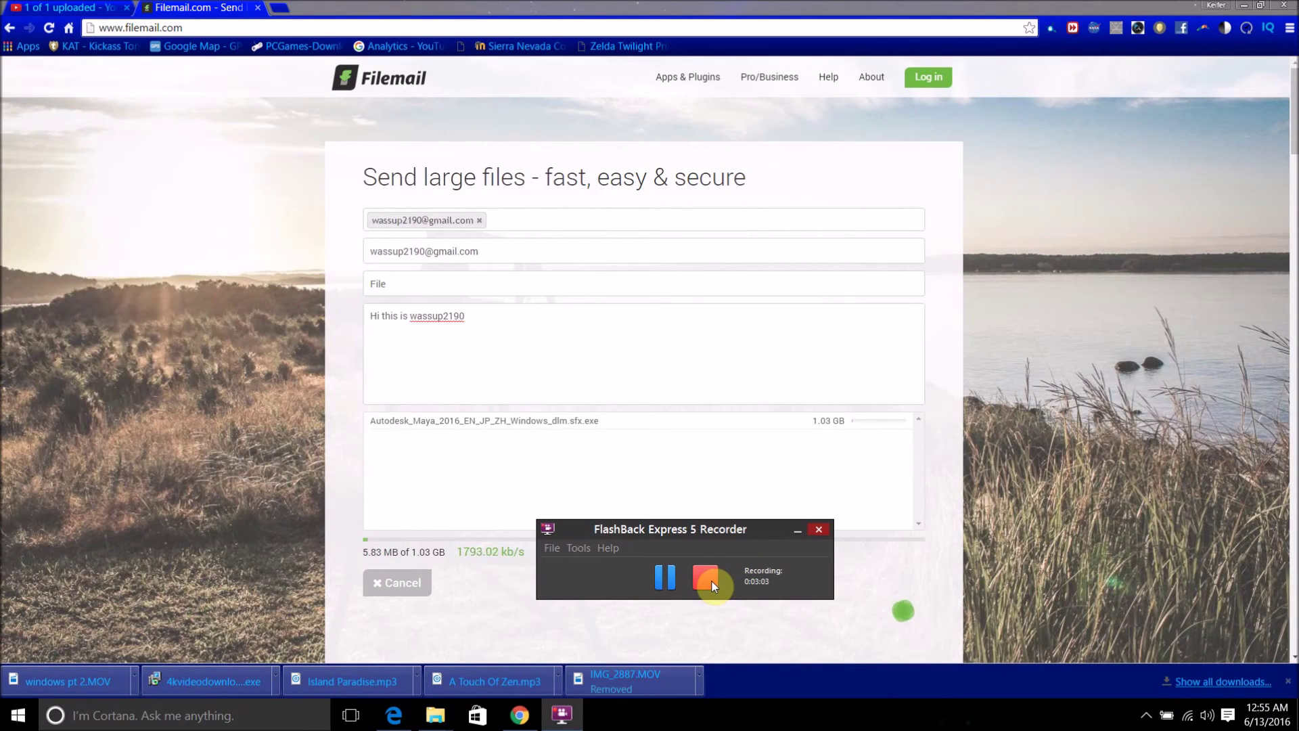
# Open Filemail's Gmail notification for the 1.03 GB Maya installer and read its sender and file lines.
pyautogui.click(712, 582)
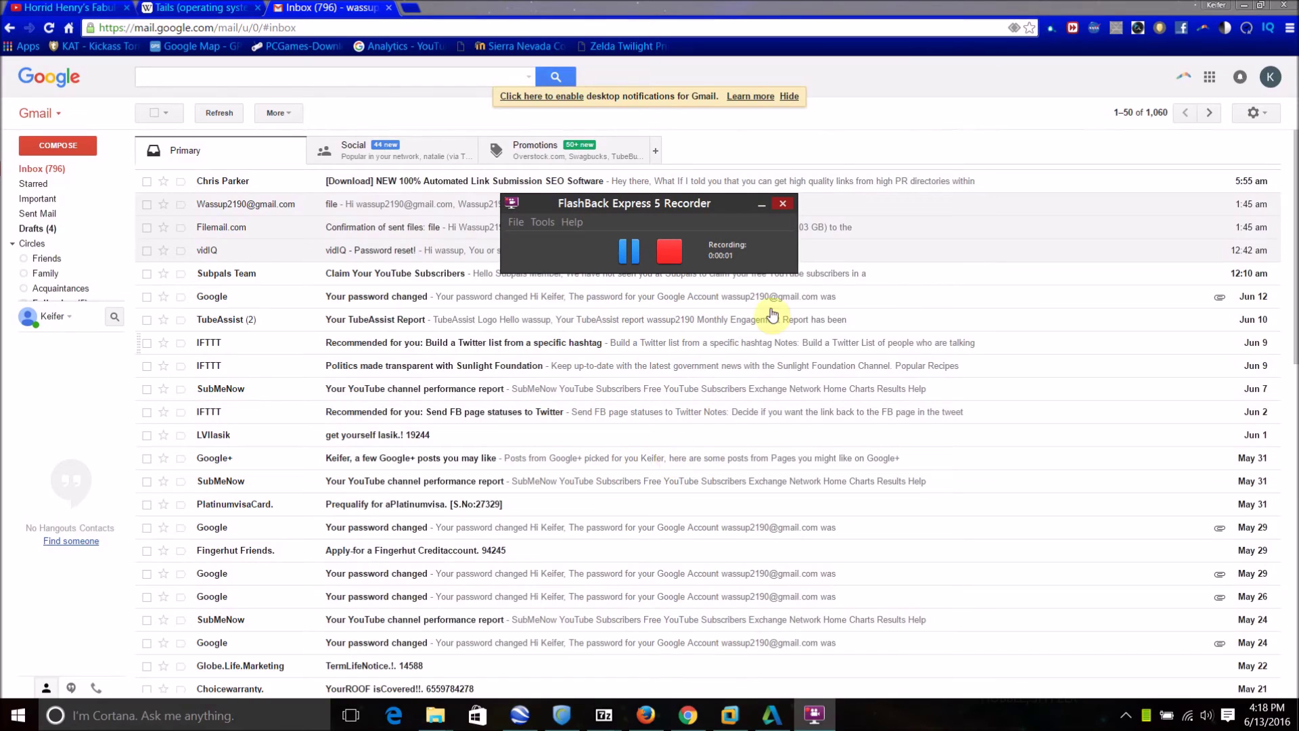
pyautogui.click(818, 151)
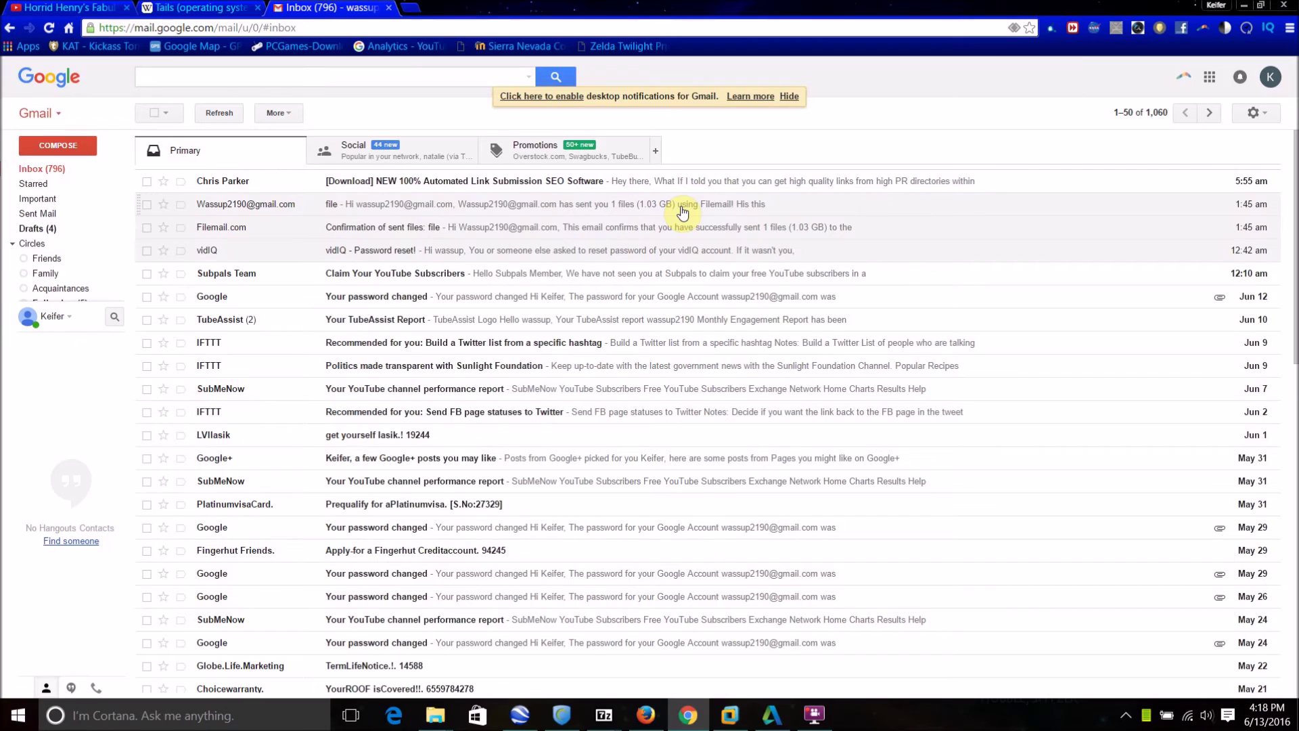
pyautogui.click(416, 212)
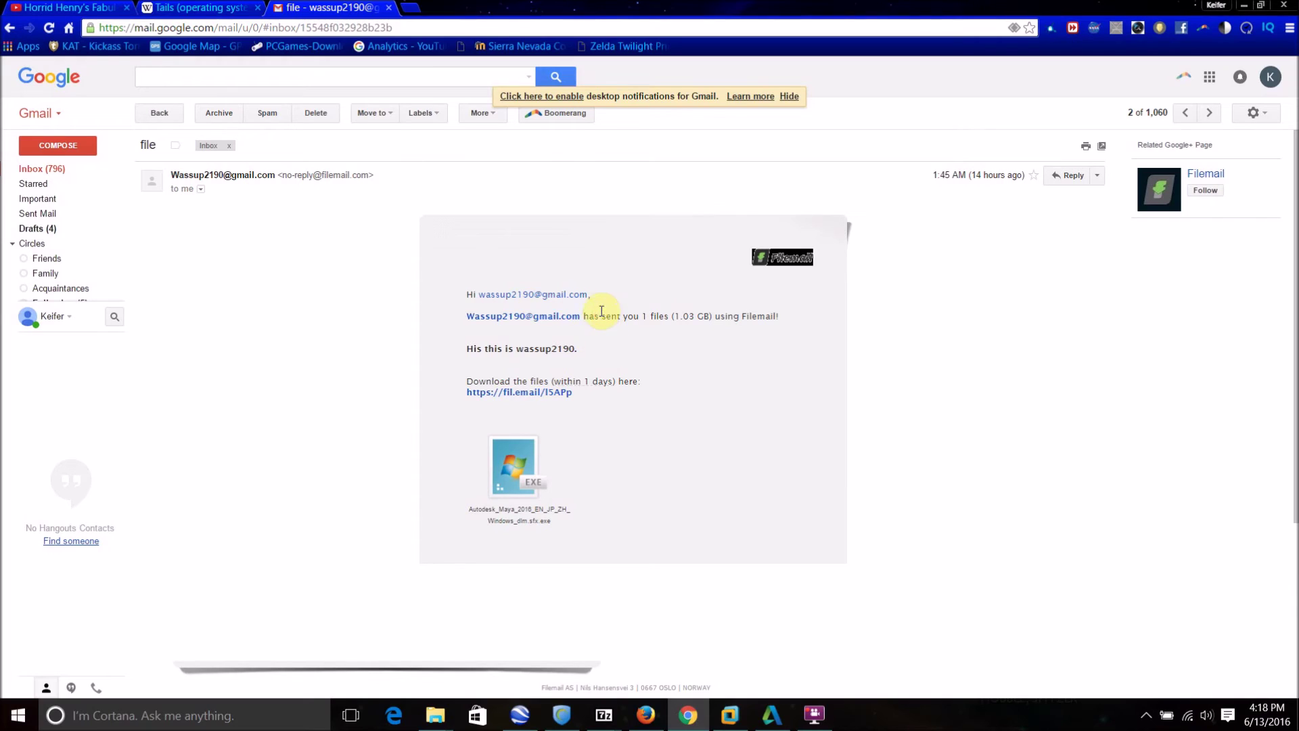
pyautogui.moveTo(602, 311); pyautogui.dragTo(468, 316)
pyautogui.click(669, 326)
pyautogui.moveTo(624, 316); pyautogui.dragTo(681, 315)
pyautogui.click(737, 345)
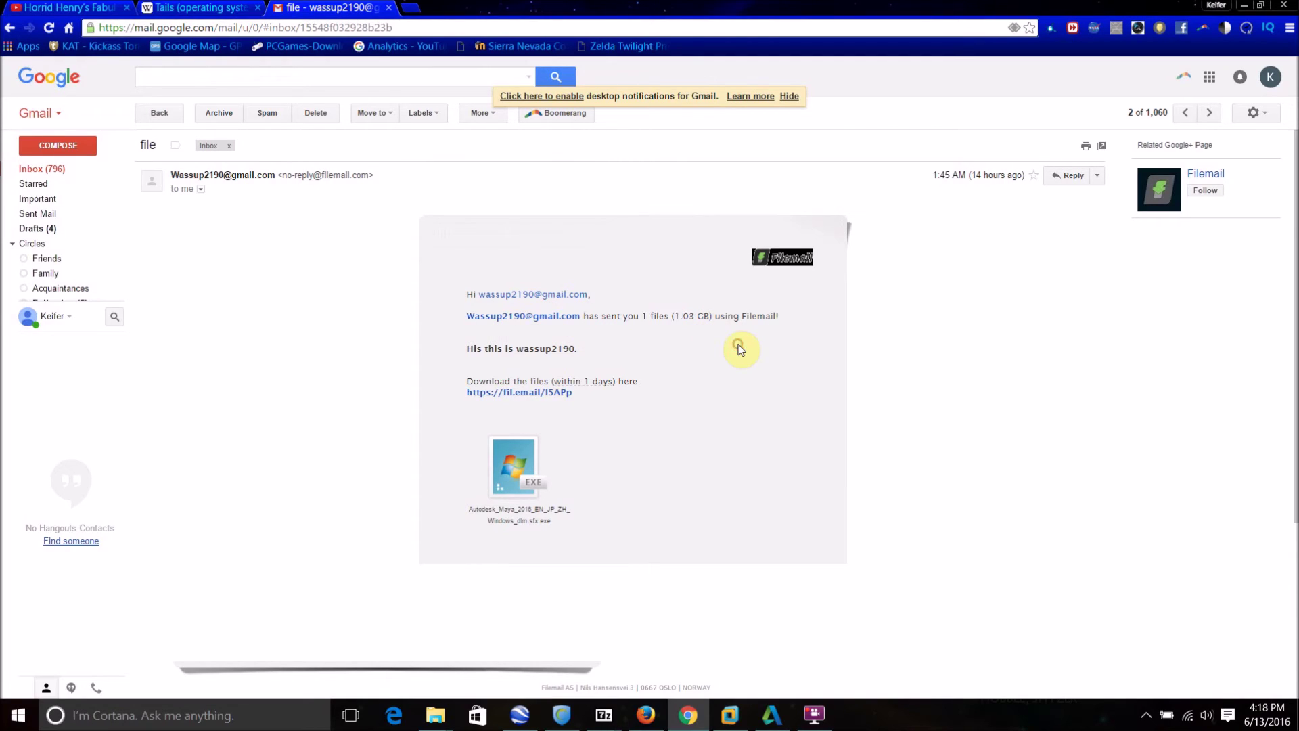
# Open the fil.email download page in a new tab and prepare the Maya installer zip.
pyautogui.click(557, 394)
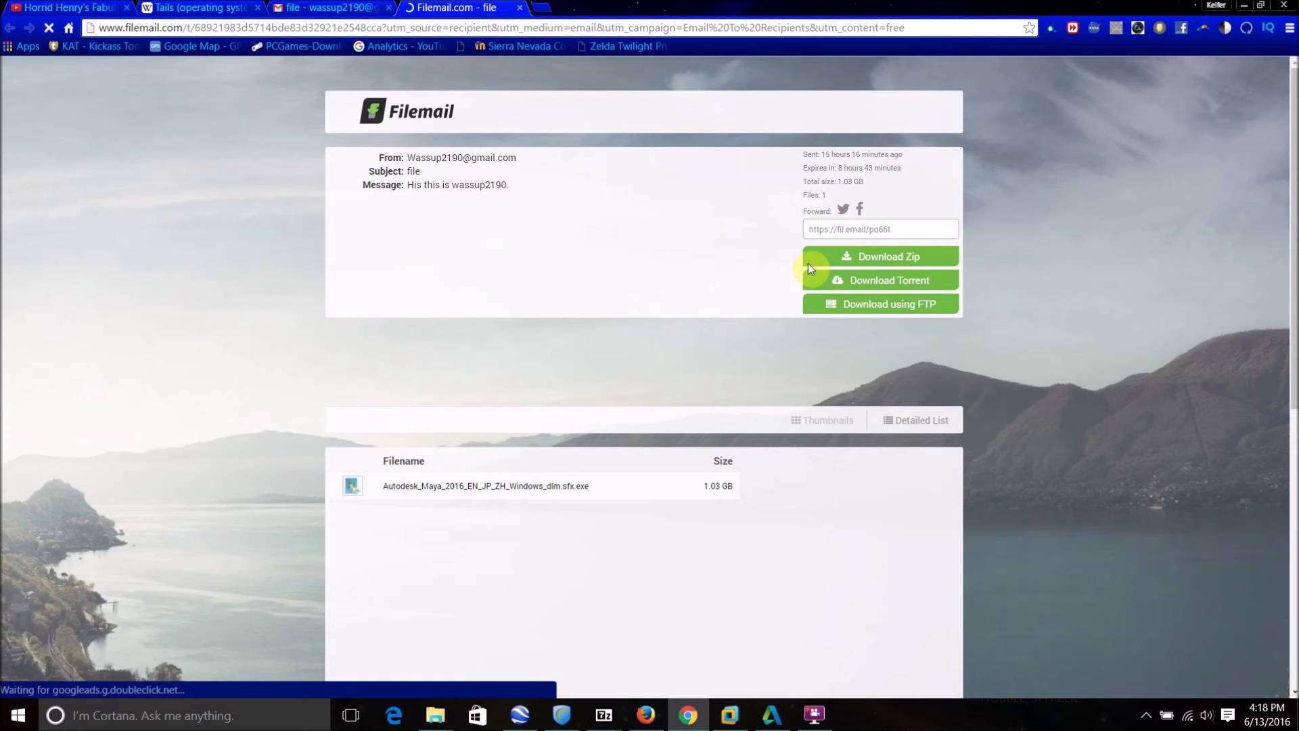
pyautogui.click(848, 259)
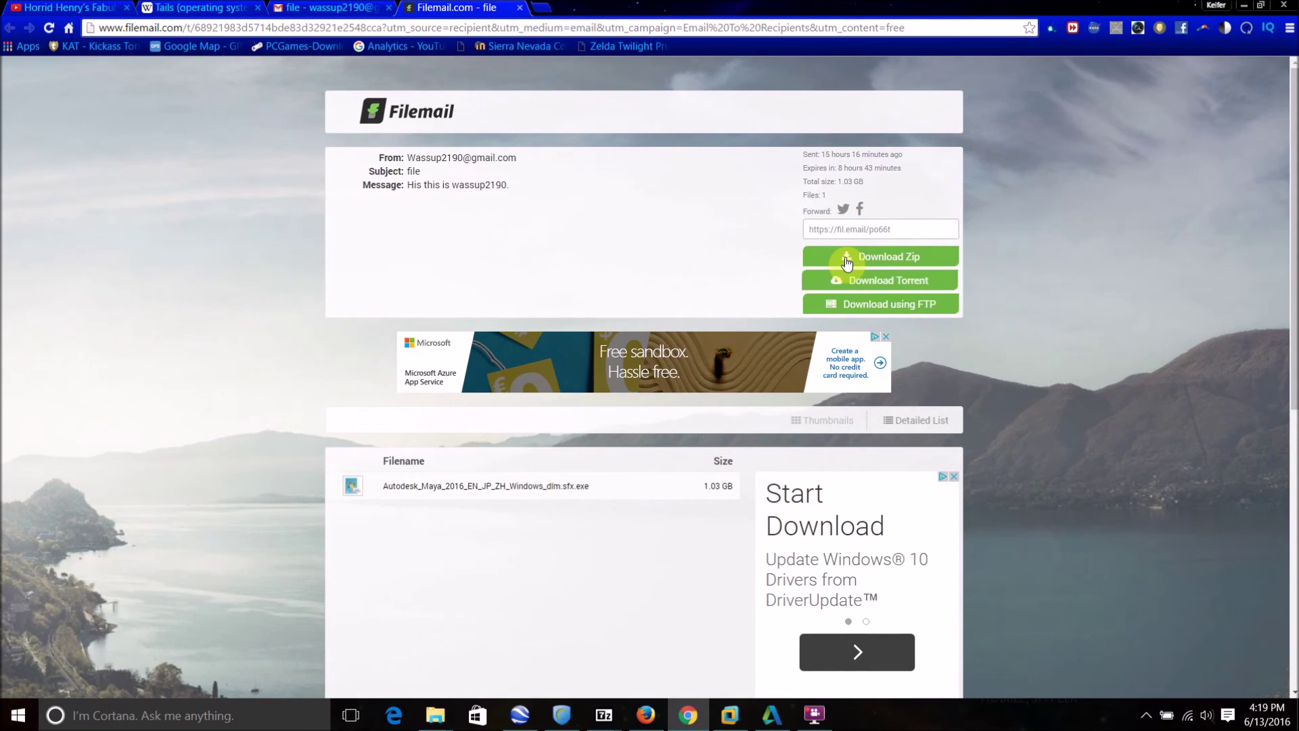
pyautogui.click(899, 256)
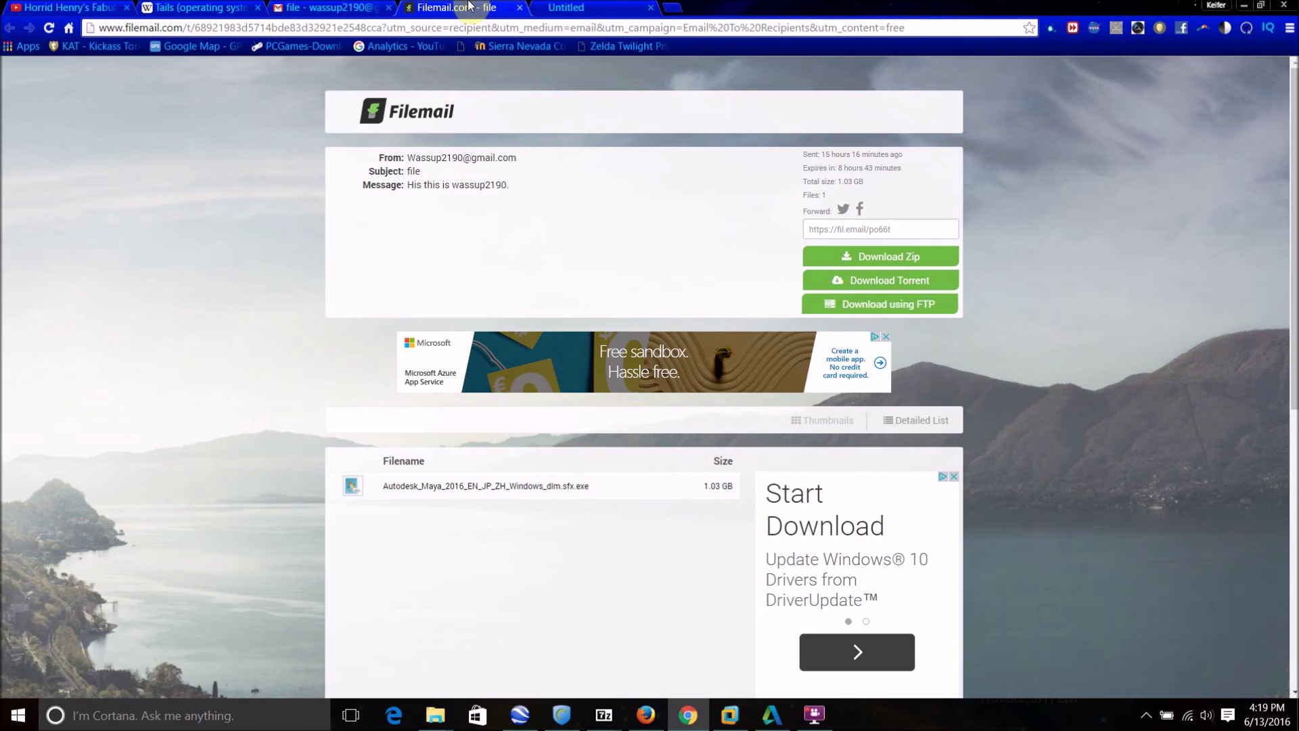
pyautogui.click(846, 264)
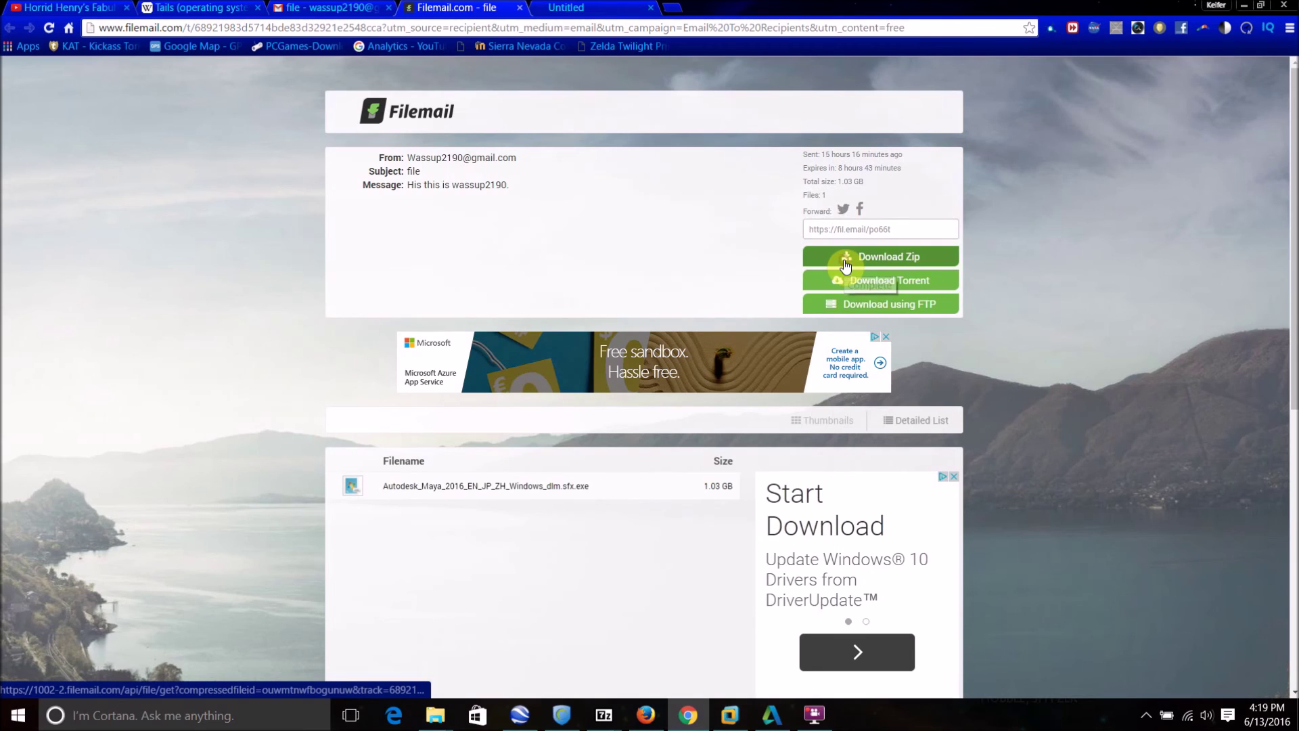
# Allow the download popup once and save the zip to the Desktop as 'maya installer'.
pyautogui.click(614, 85)
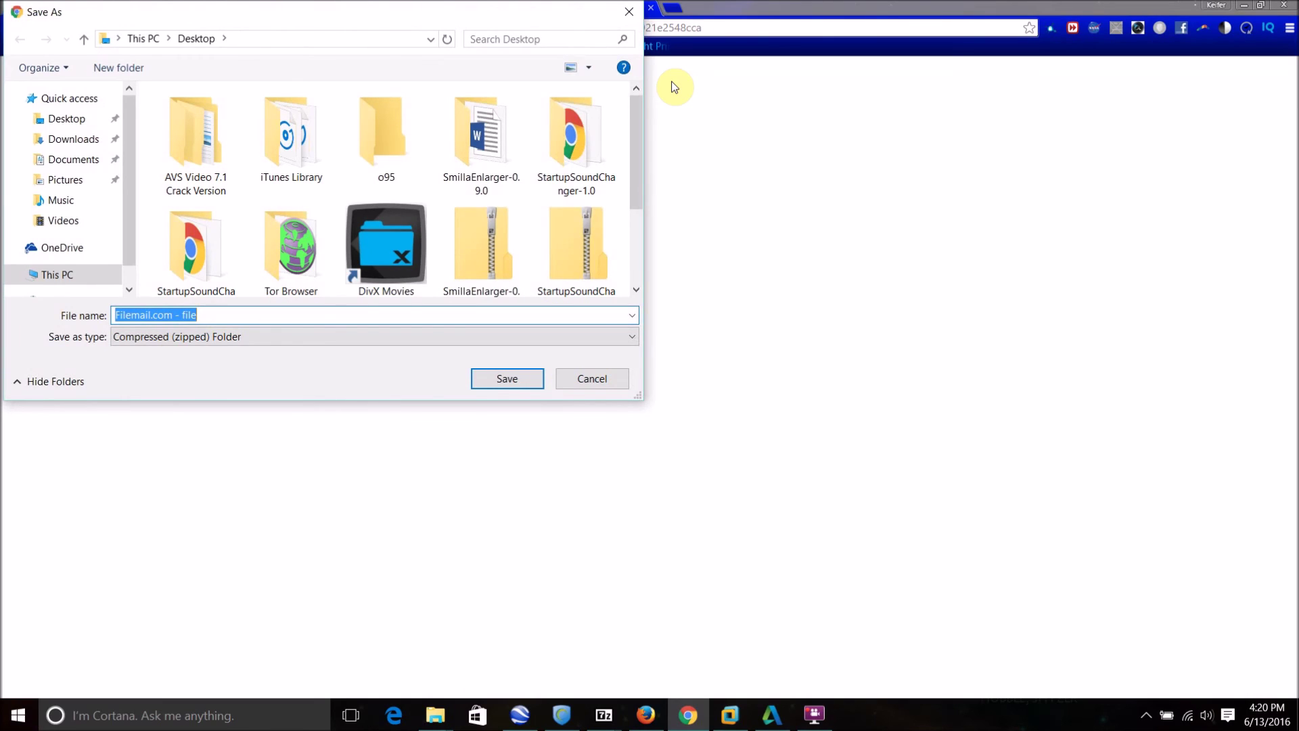
pyautogui.write('maya')
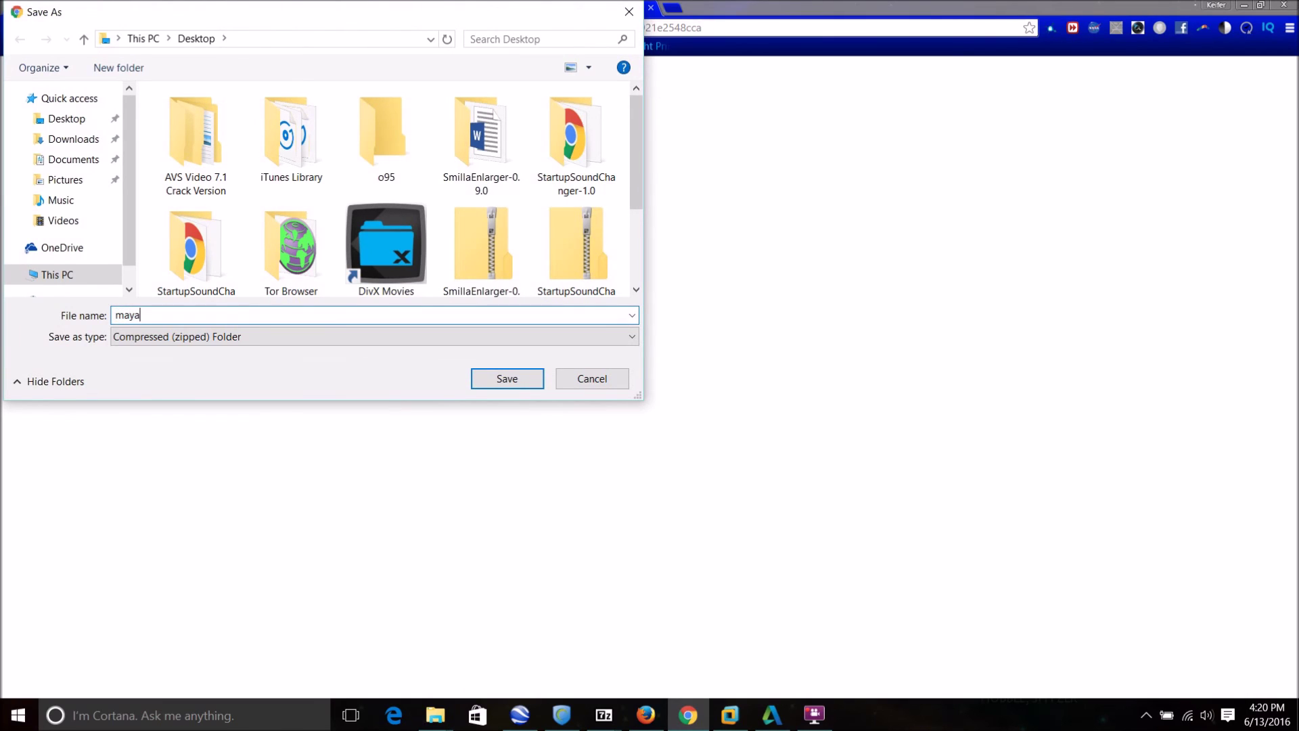
pyautogui.write(' installer')
pyautogui.press('BackSpace')
pyautogui.press('BackSpace')
pyautogui.press('BackSpace')
pyautogui.press('BackSpace')
pyautogui.write('ller')
pyautogui.click(542, 377)
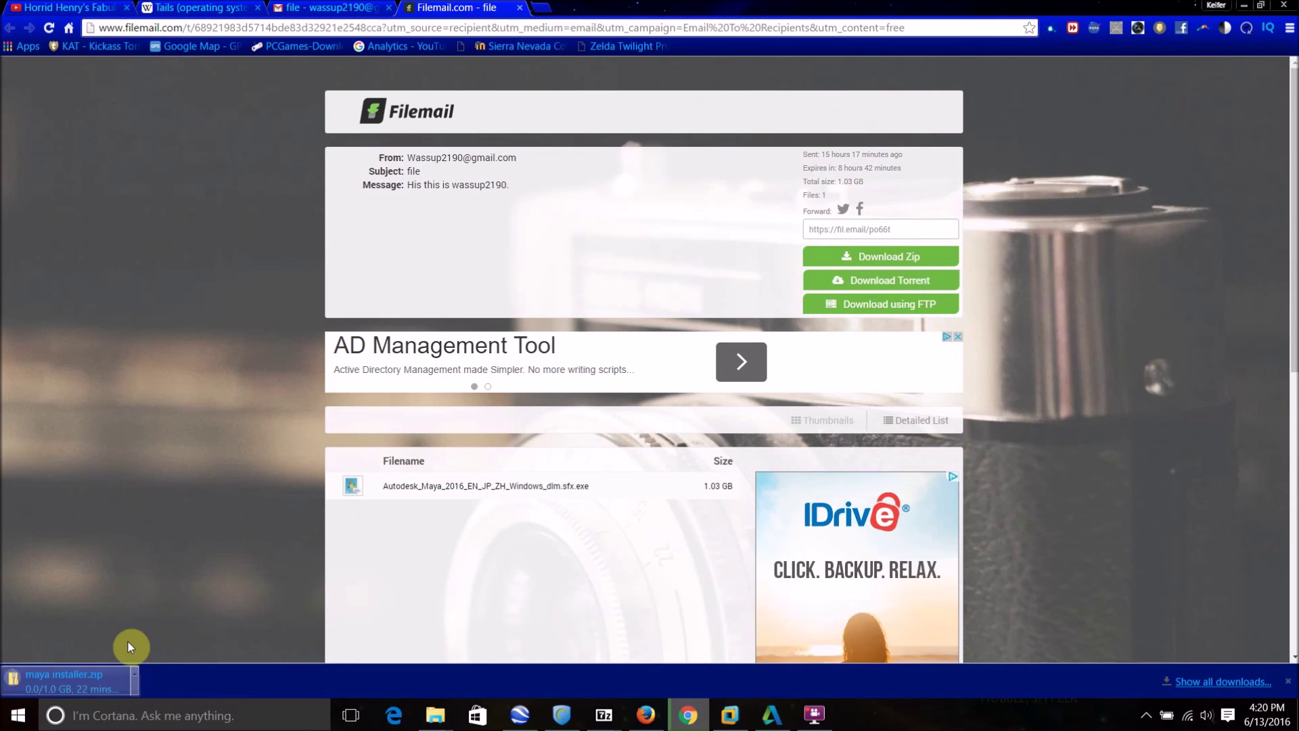
# Cancel the running maya installer.zip download from the browser's download bar.
pyautogui.click(135, 679)
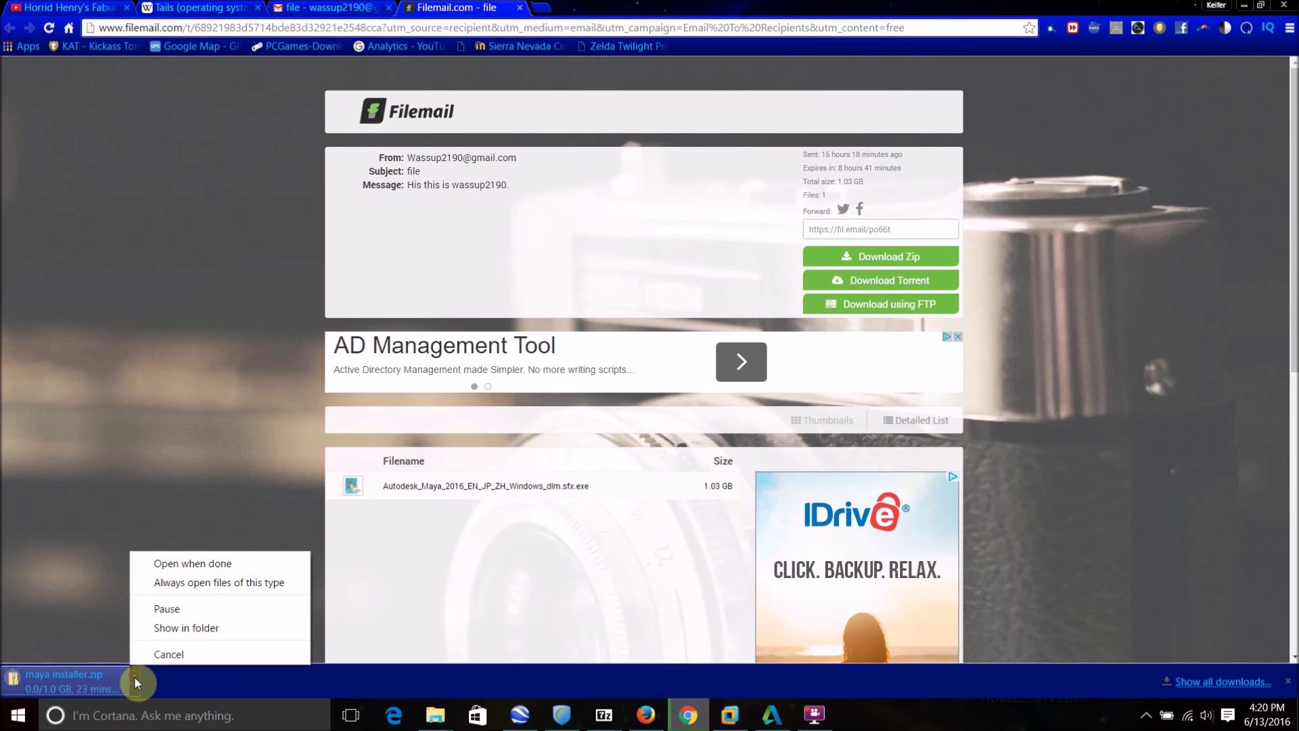
pyautogui.click(144, 658)
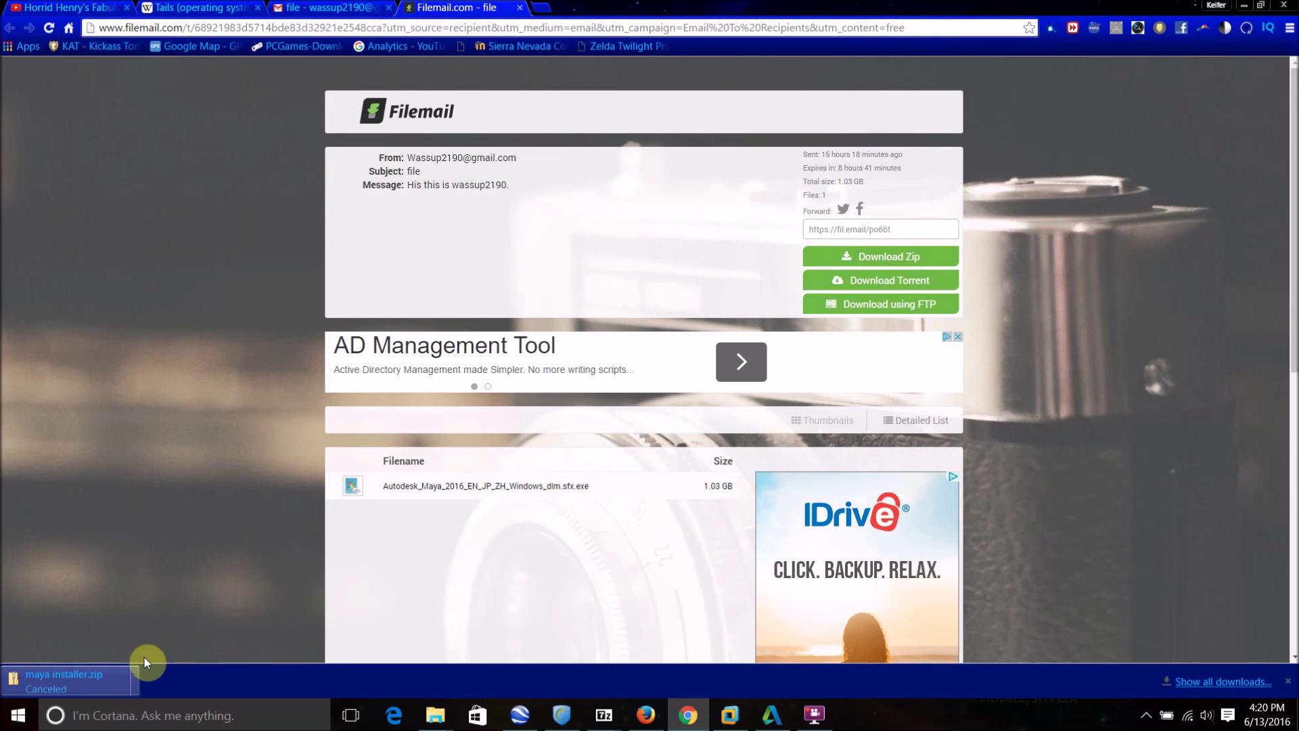
pyautogui.click(815, 716)
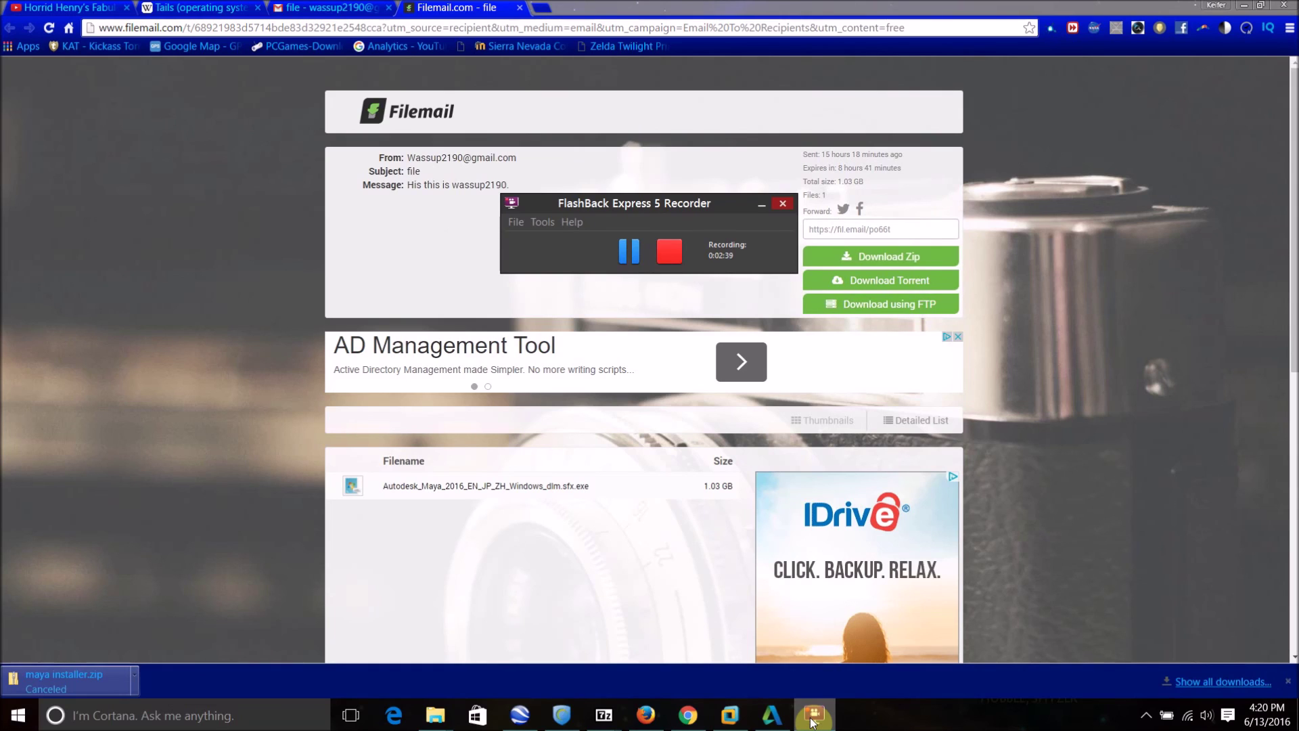